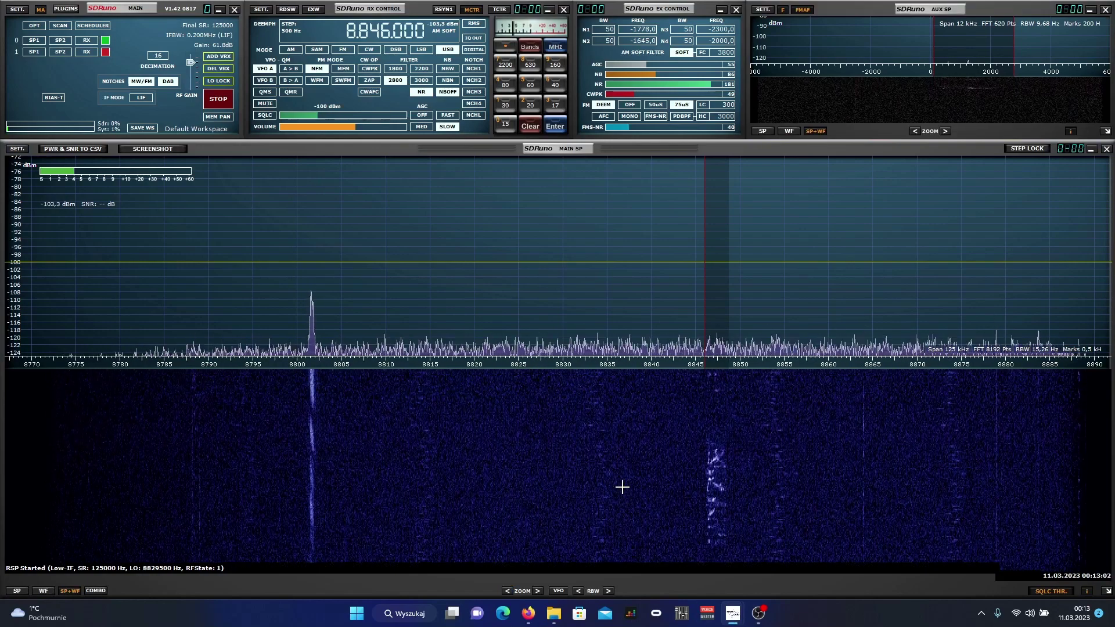
Raise the RX CONTROL volume slider slightly while receiving 8846 kHz USB.
left_click(367, 128)
left_click_drag(366, 131, 377, 130)
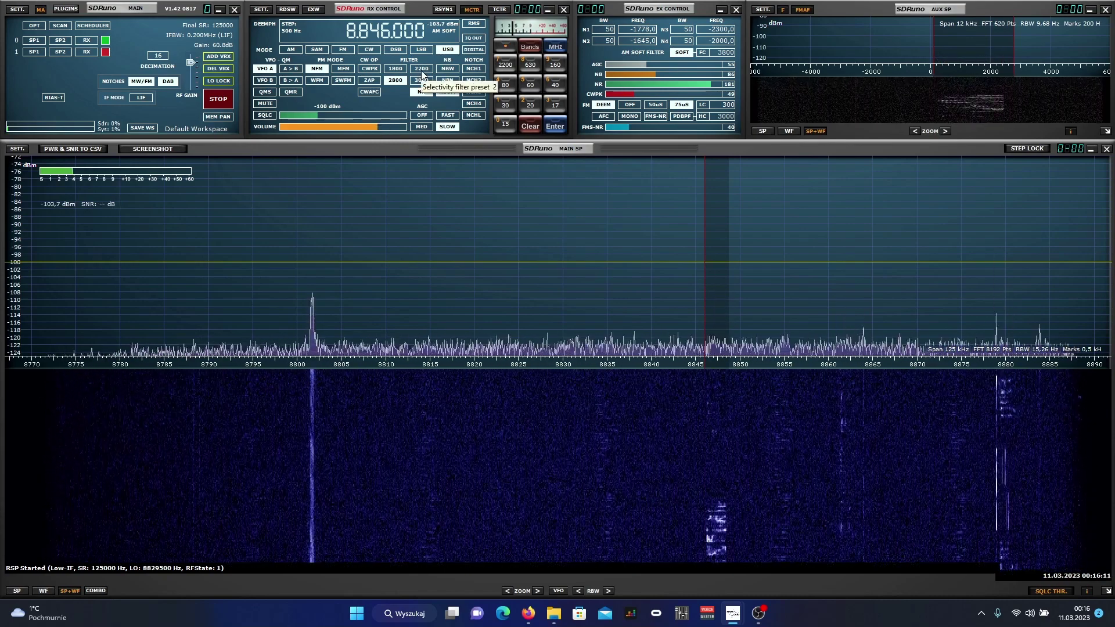
Try the 2200 Hz filter preset, then return to the 2800 Hz preset.
left_click(423, 70)
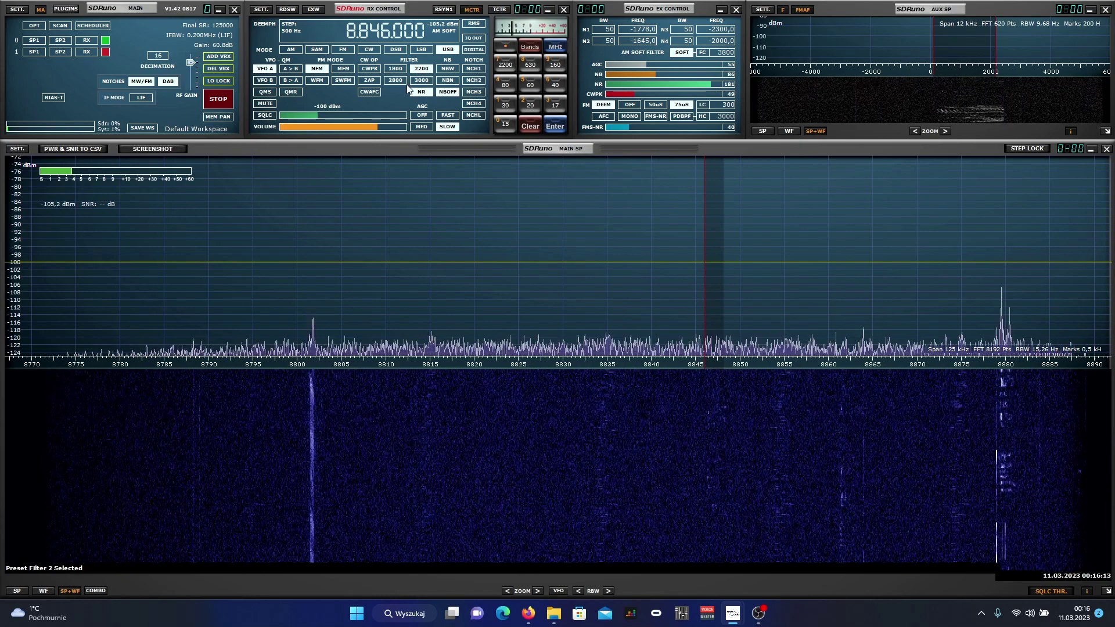
left_click(398, 83)
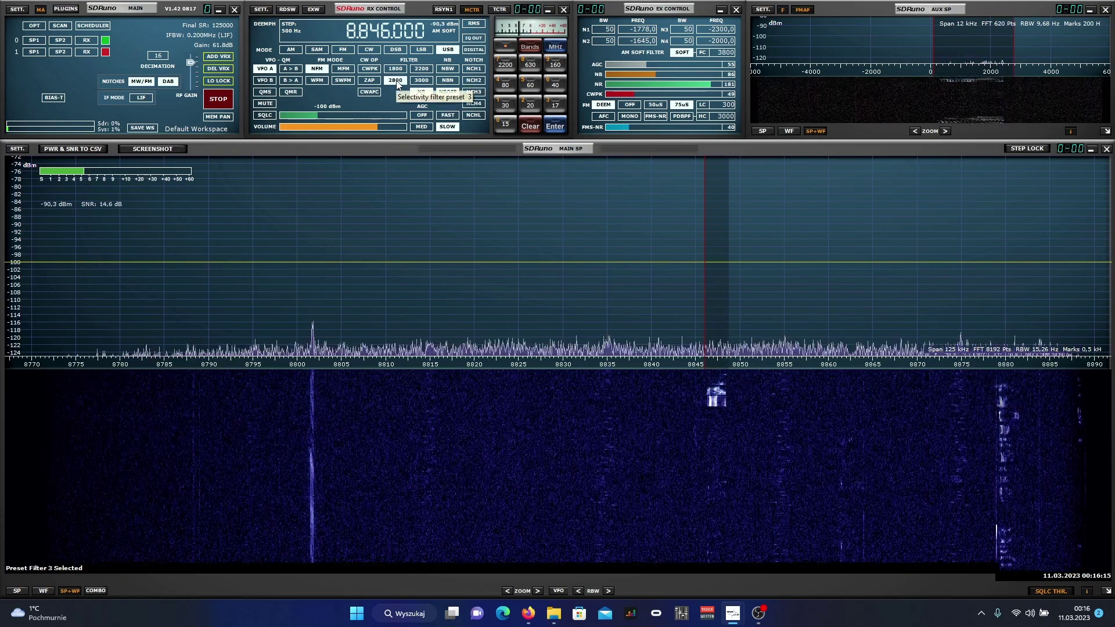